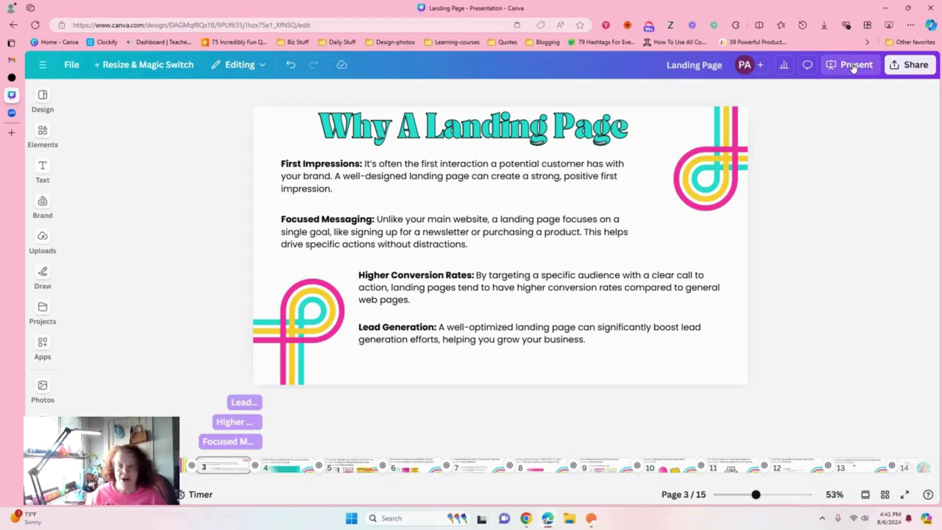
Step: Present the Landing Page deck full screen from the Why A Landing Page slide
click(853, 67)
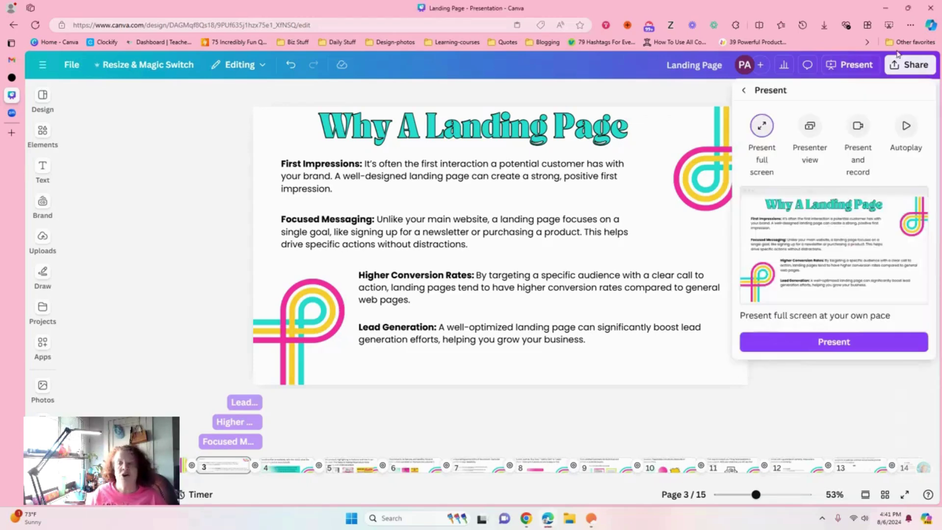
click(834, 342)
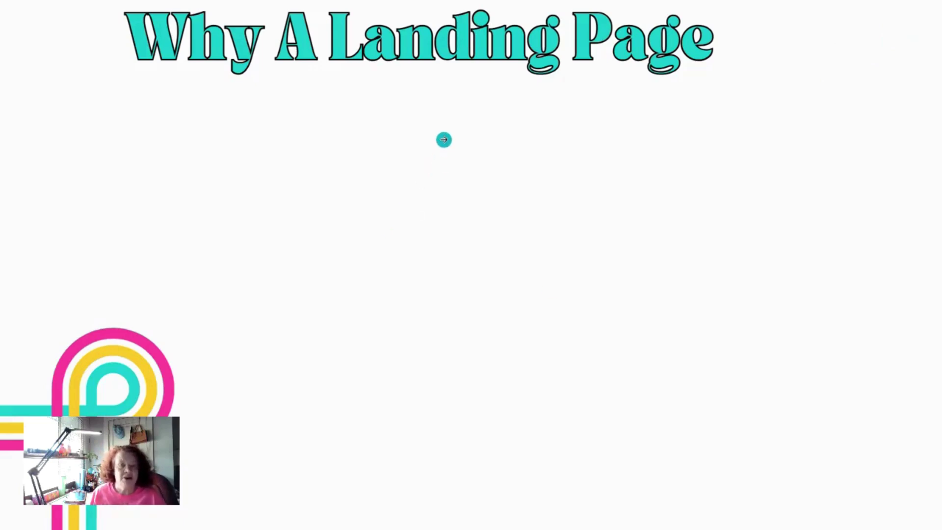
Step: Reveal the First Impressions, Focused Messaging, Higher Conversion Rates and Lead Generation paragraphs and the top-right loop
click(443, 140)
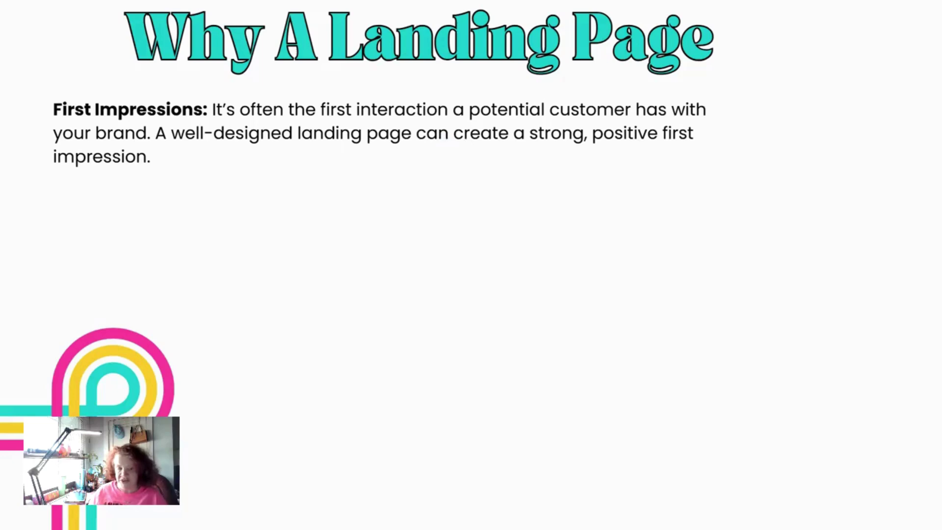
click(441, 192)
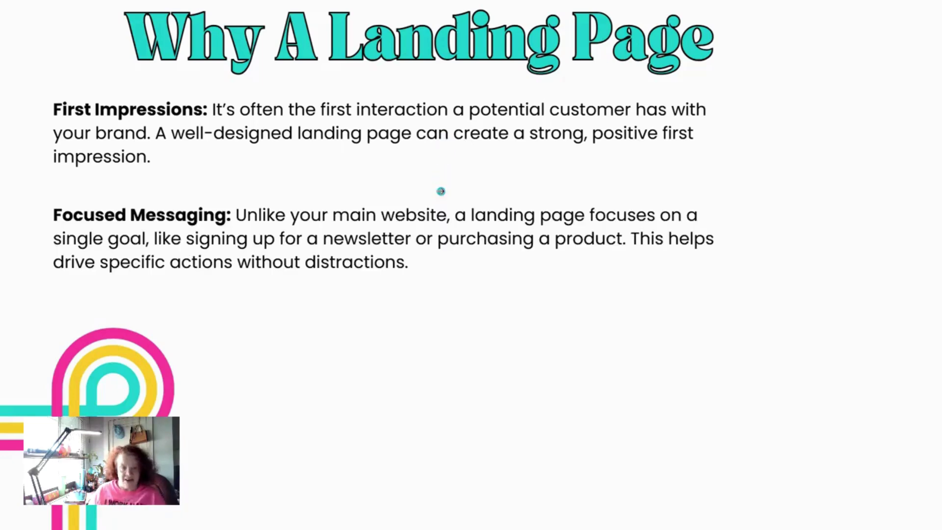
click(549, 282)
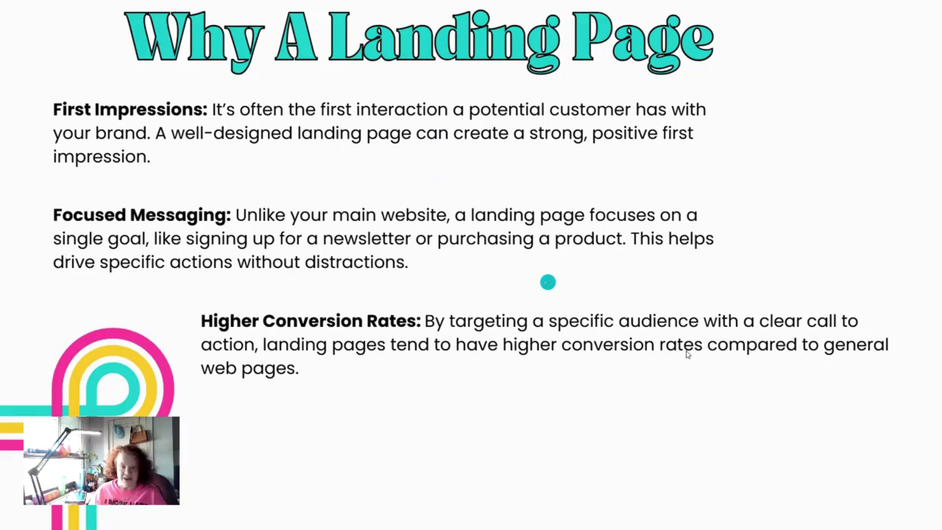
click(745, 404)
click(745, 403)
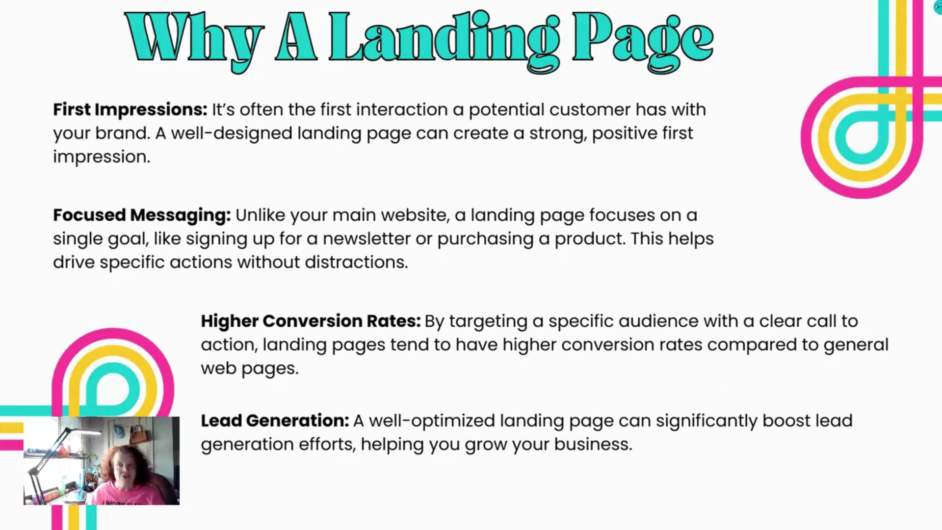
Step: Finish clicking through the slide and exit presentation mode back to the editor
click(742, 186)
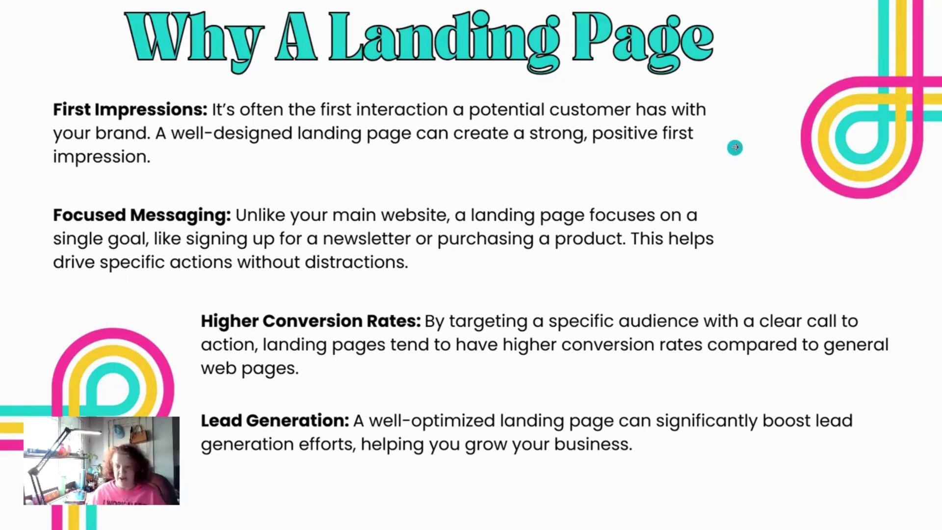
click(437, 21)
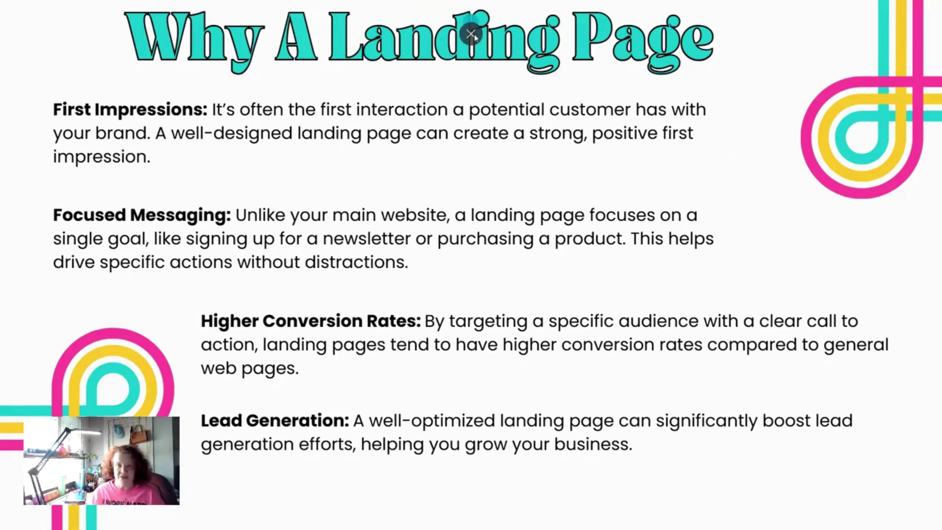
key(Escape)
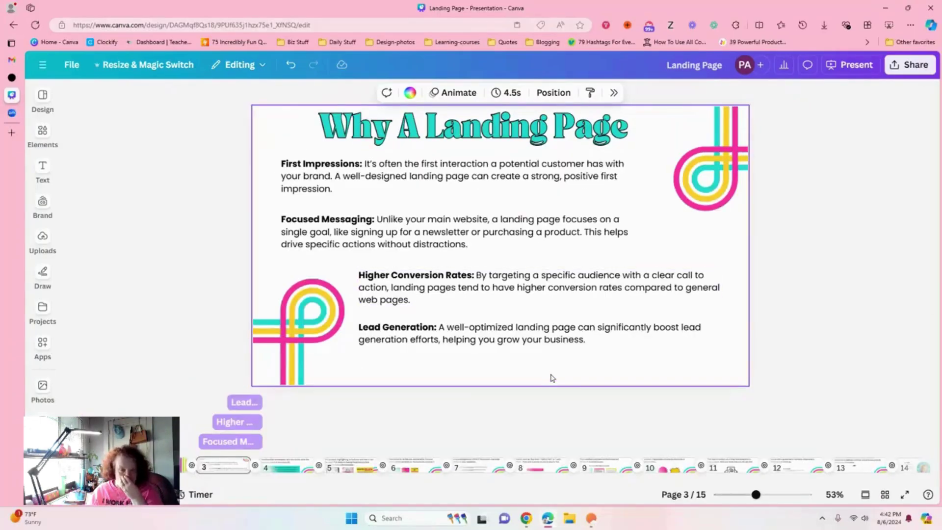
Step: Review pages 6 through 12, including the call to action, price, contact and guarantee slides
click(413, 467)
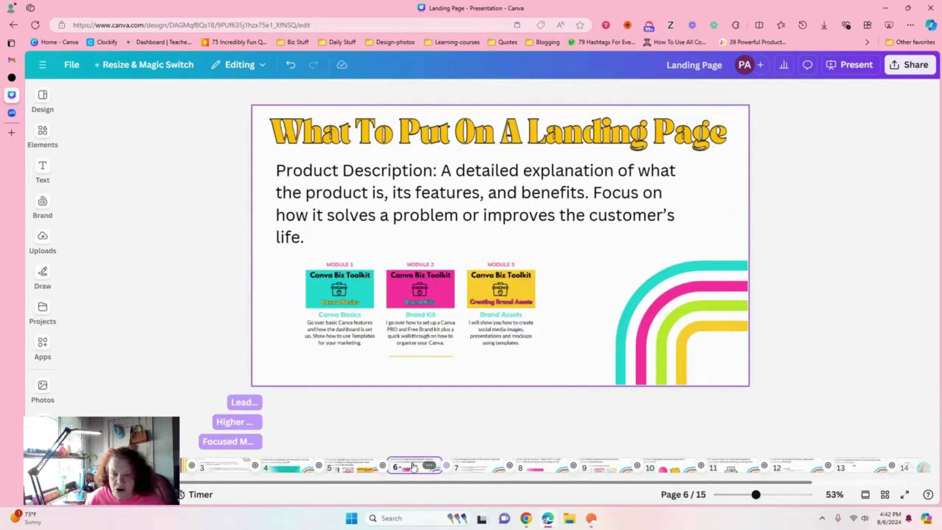
click(473, 473)
click(543, 472)
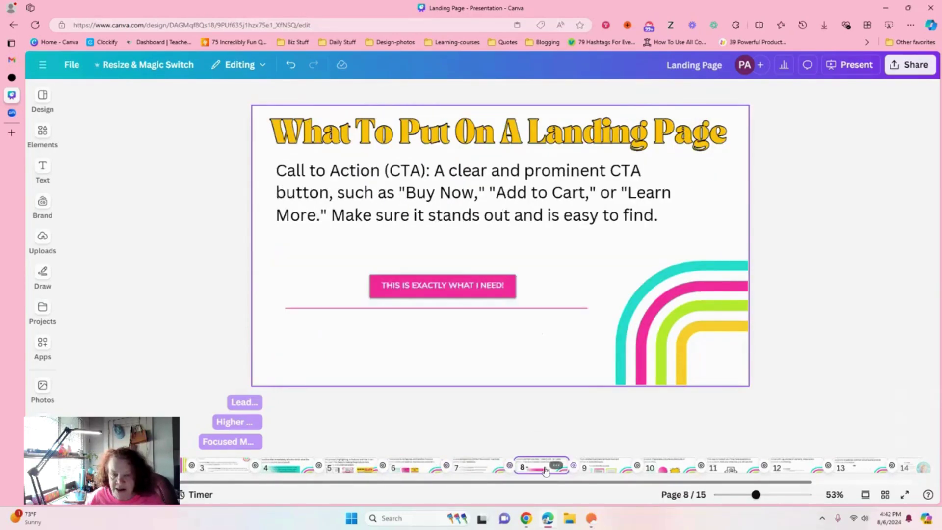
click(604, 471)
click(663, 471)
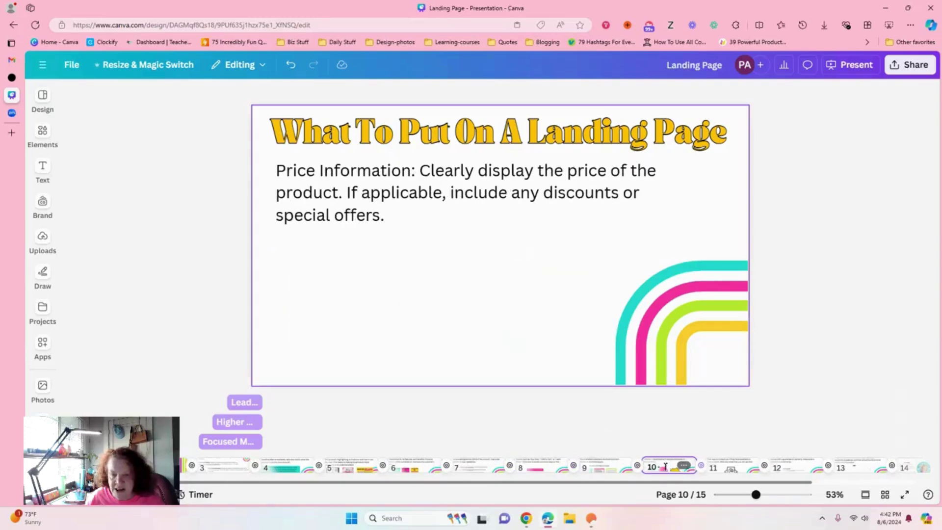
click(721, 466)
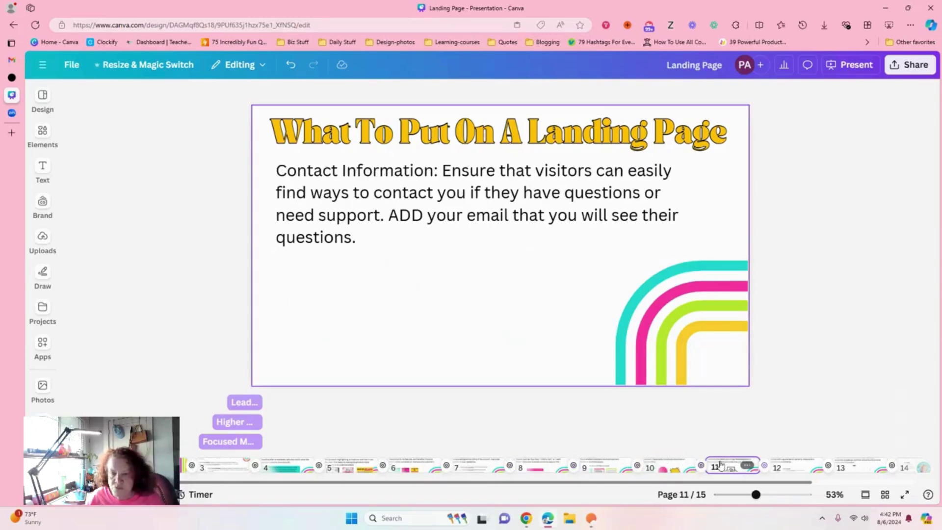
click(810, 464)
click(778, 469)
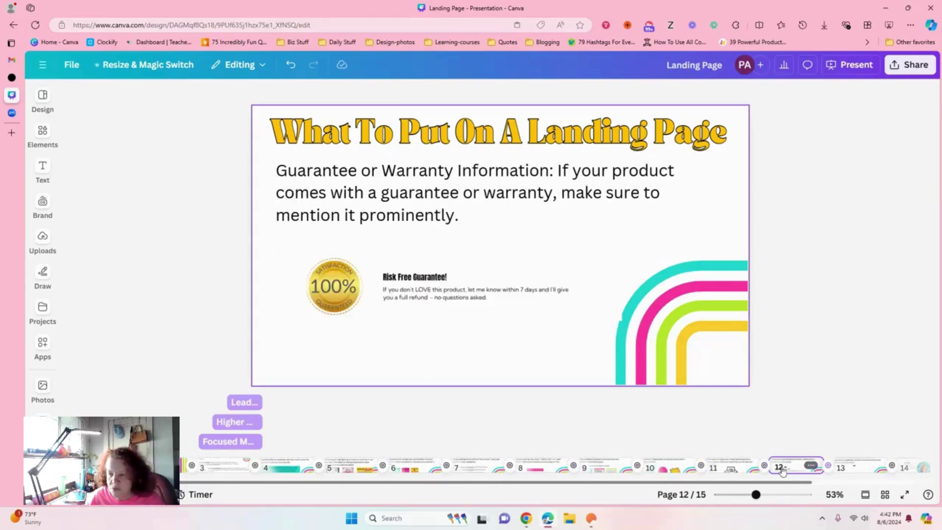
Step: Review pages 4, 3 and 2 (Landing Page Ideas), then settle on page 5
click(280, 470)
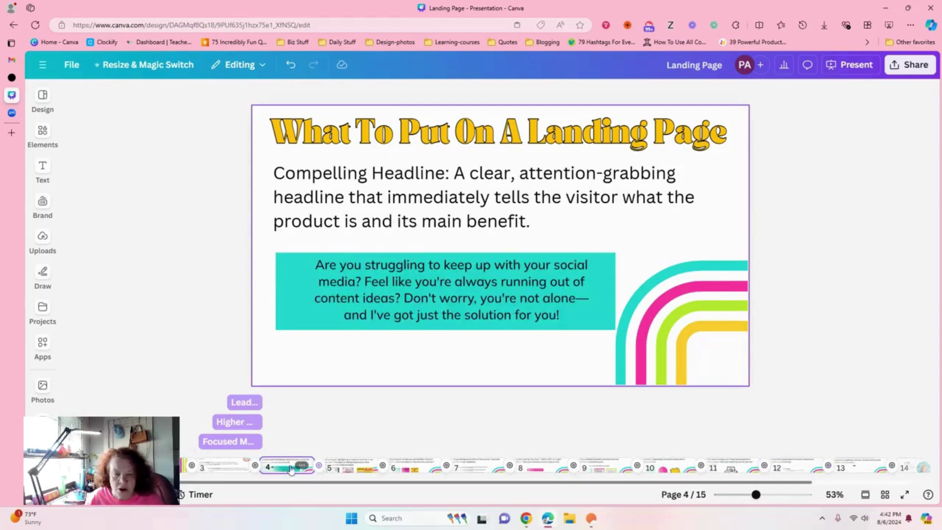
click(216, 468)
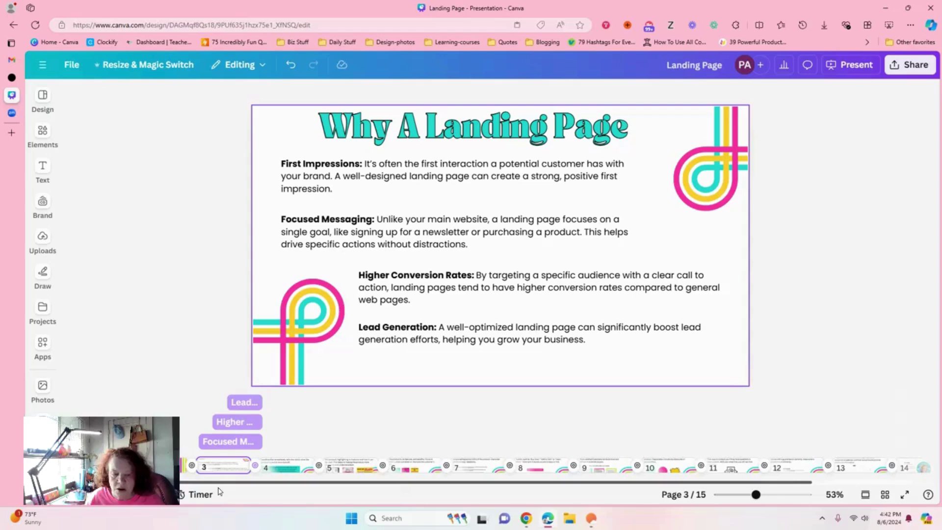
mouse_move(756, 494)
mouse_down()
mouse_move(809, 495)
mouse_move(725, 500)
mouse_move(754, 495)
mouse_up()
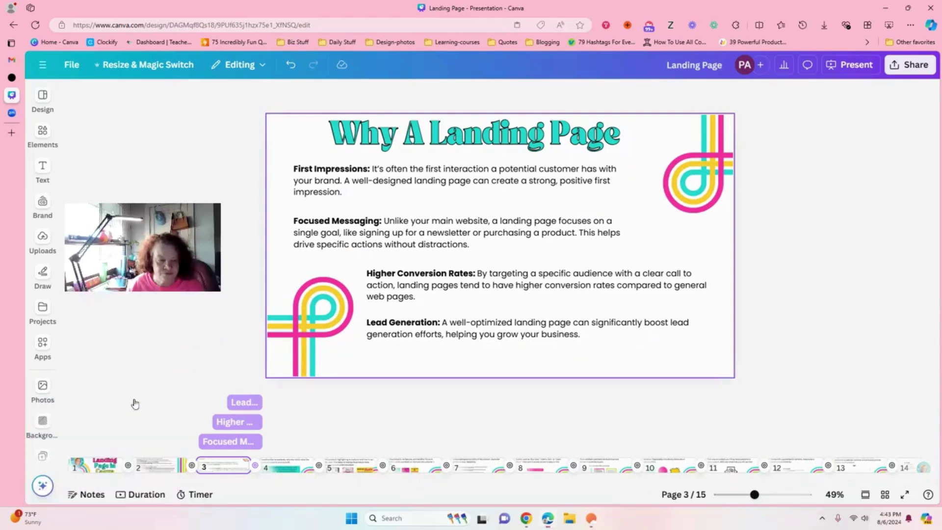
click(154, 470)
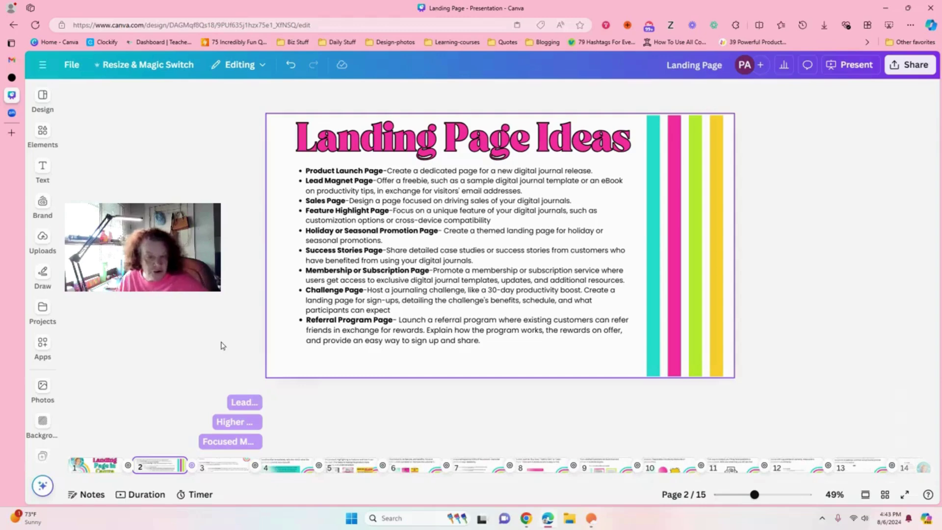
click(612, 311)
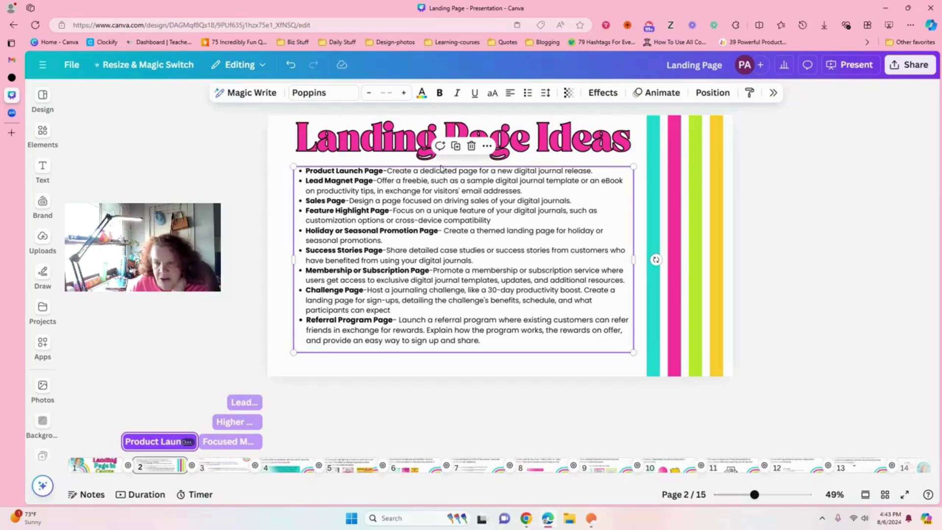
click(520, 482)
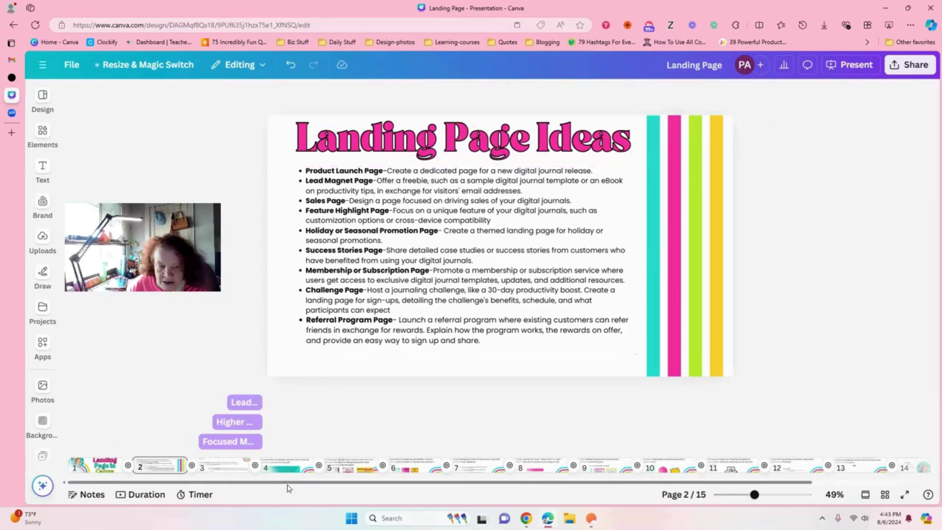
click(403, 465)
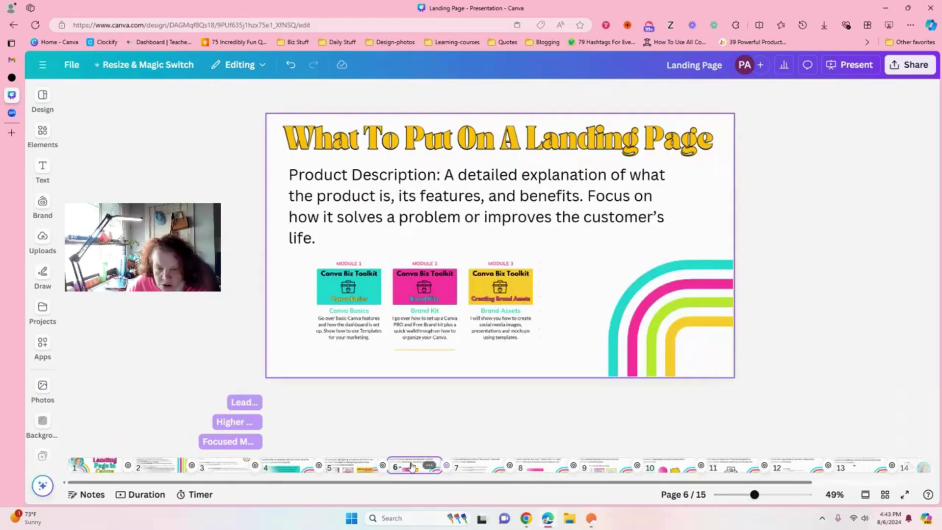
click(357, 468)
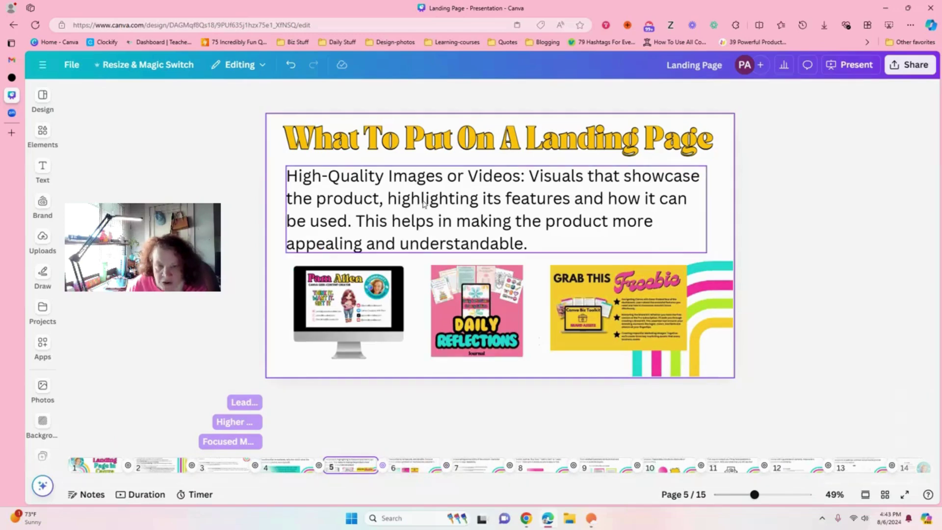
Step: Cut the body text from "how it can be used" to the paragraph end
click(608, 199)
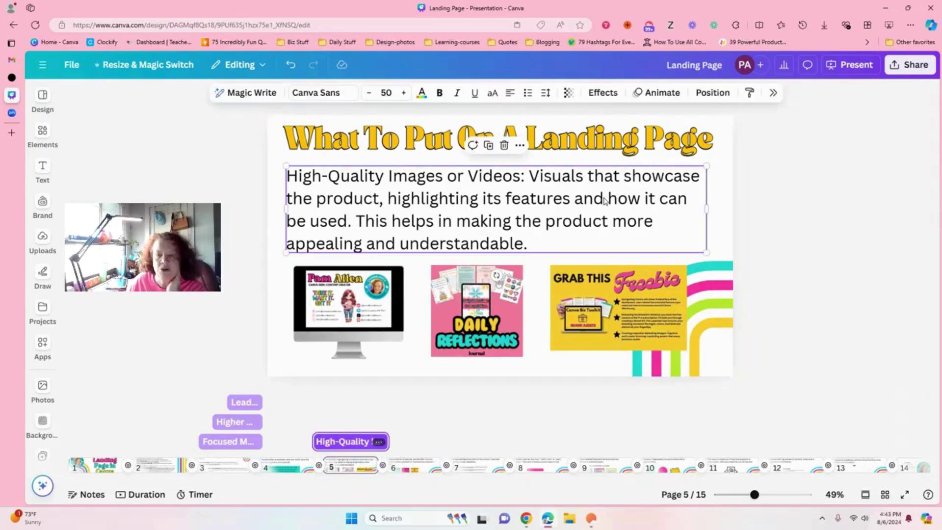
click(608, 199)
drag(609, 198, 622, 242)
key(ctrl+c)
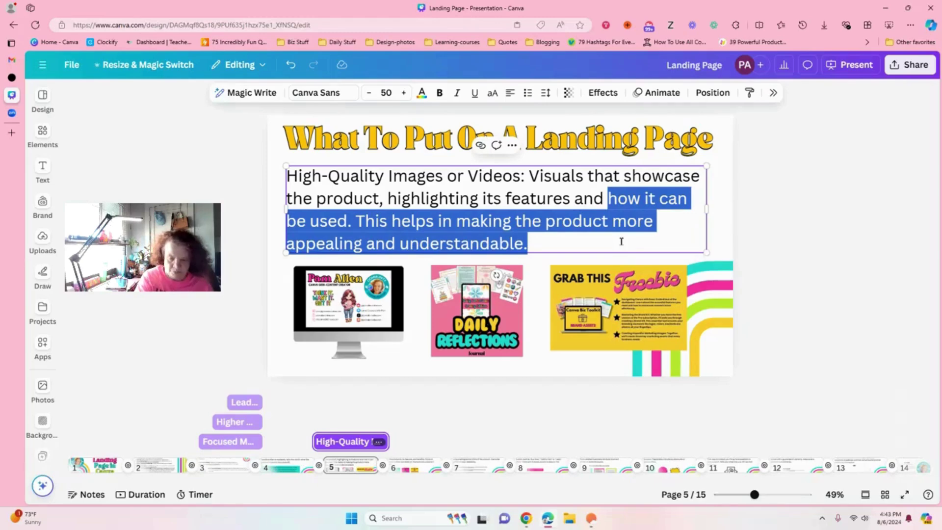
key(BackSpace)
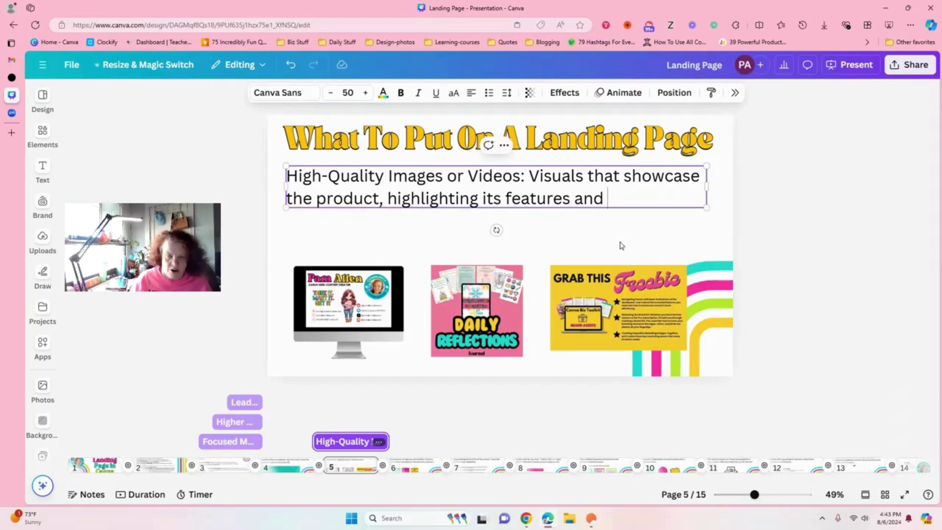
click(415, 234)
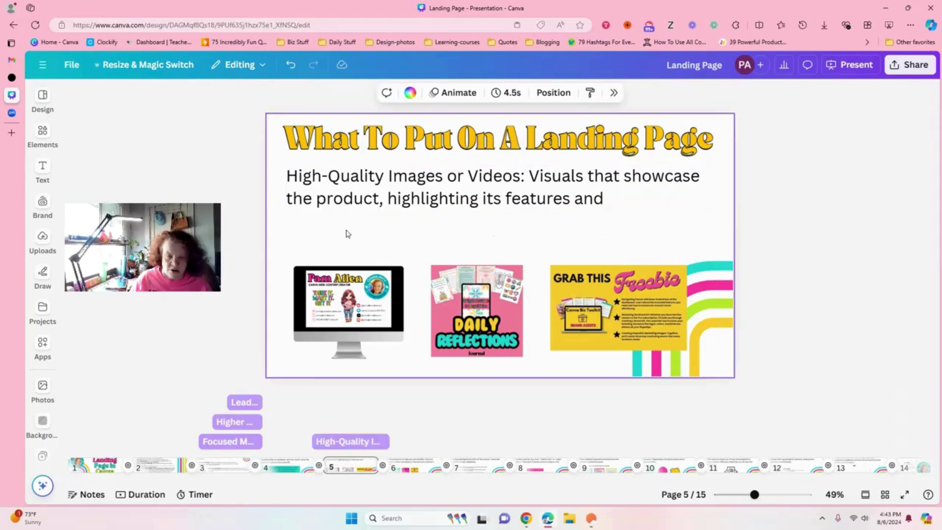
Step: Duplicate the body text box below, paste the cut sentence into it, and align both boxes
click(422, 195)
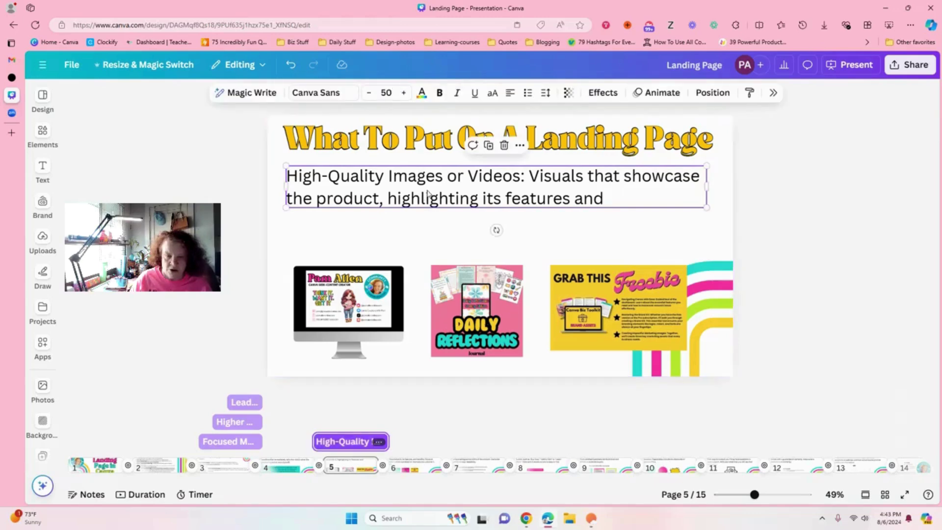
click(488, 145)
drag(455, 187, 452, 233)
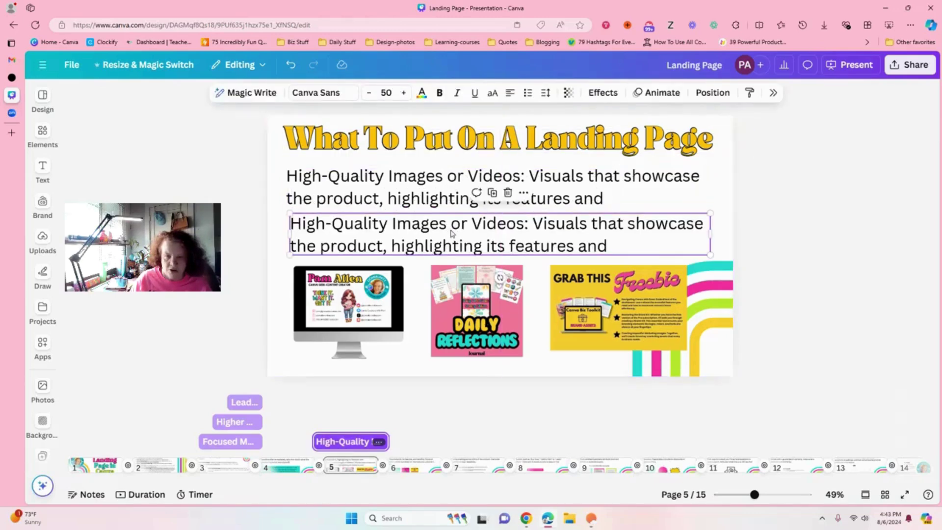
double_click(648, 247)
key(ctrl+v)
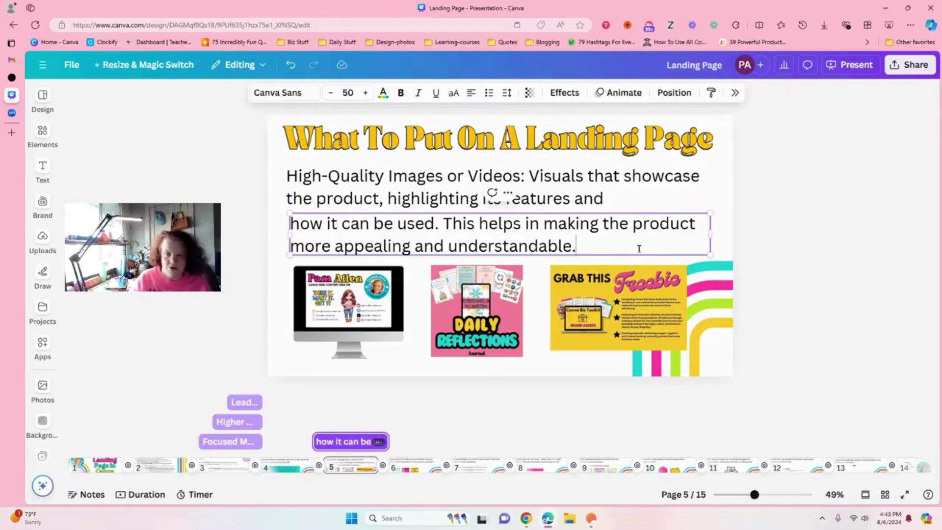
mouse_move(582, 248)
mouse_down()
mouse_move(563, 248)
mouse_move(579, 246)
mouse_up()
drag(486, 192, 585, 187)
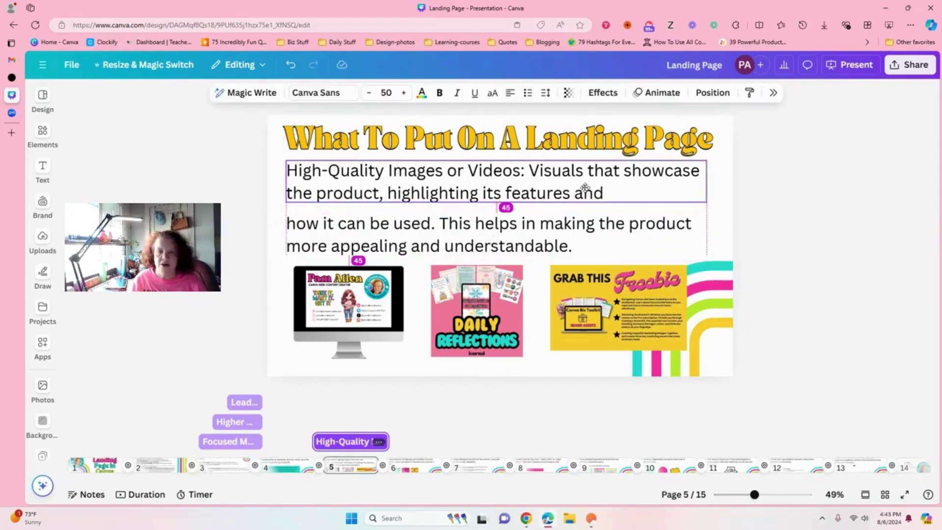
drag(610, 244, 610, 240)
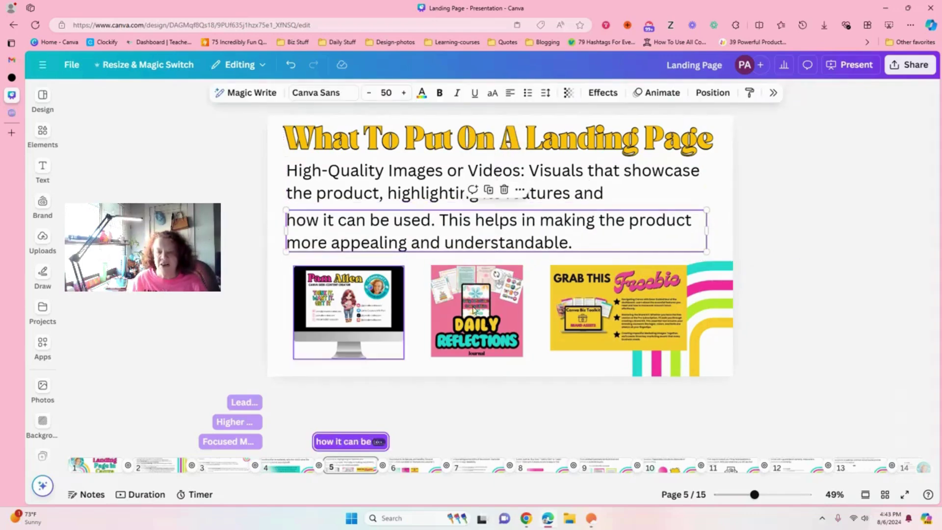
click(896, 169)
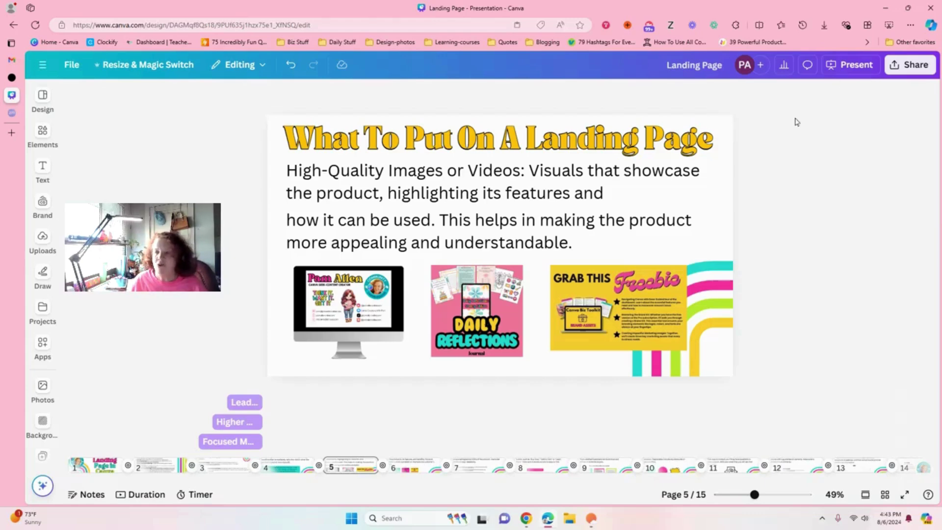
click(626, 147)
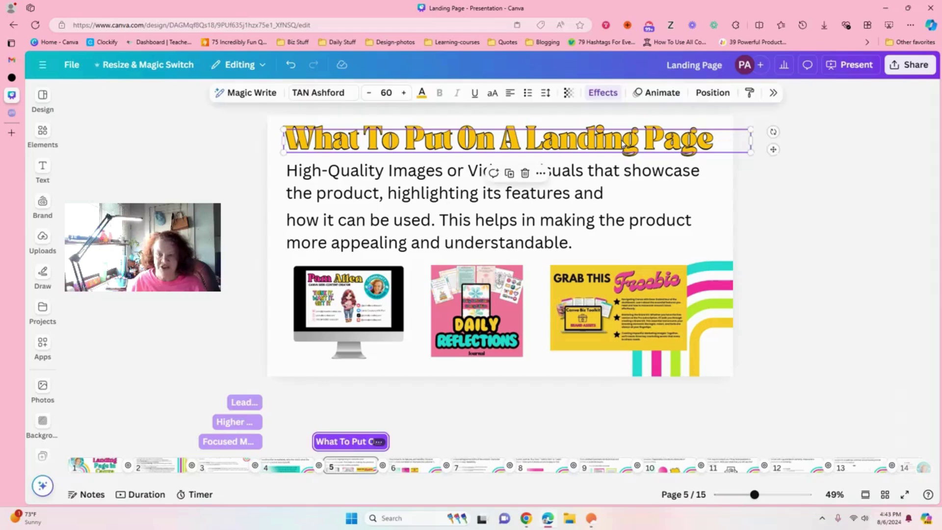
Step: Set the page 5 title, first body box and "how it can be used" box to Appear on click
click(659, 93)
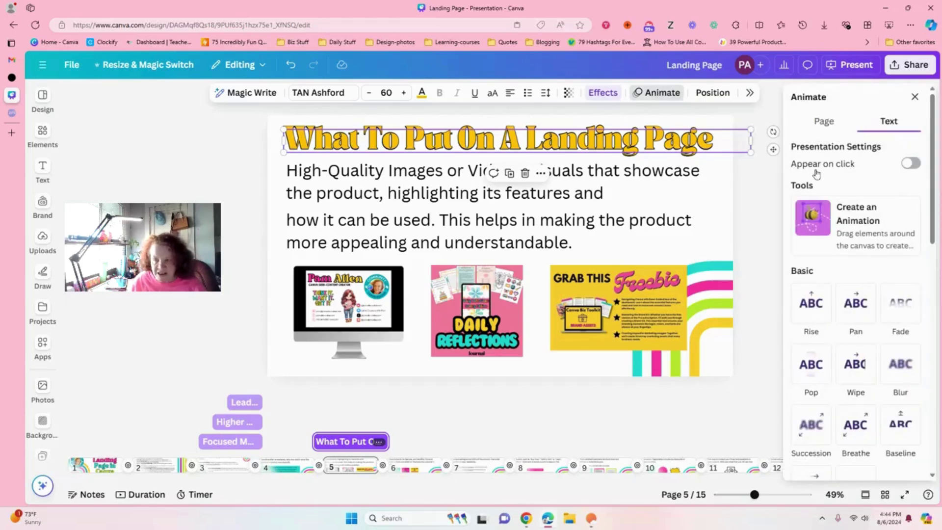
click(911, 163)
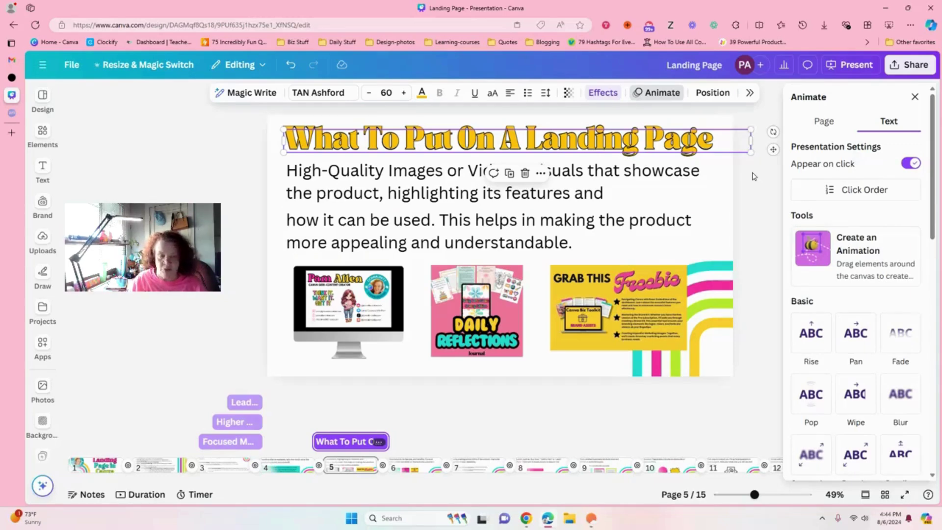
click(378, 182)
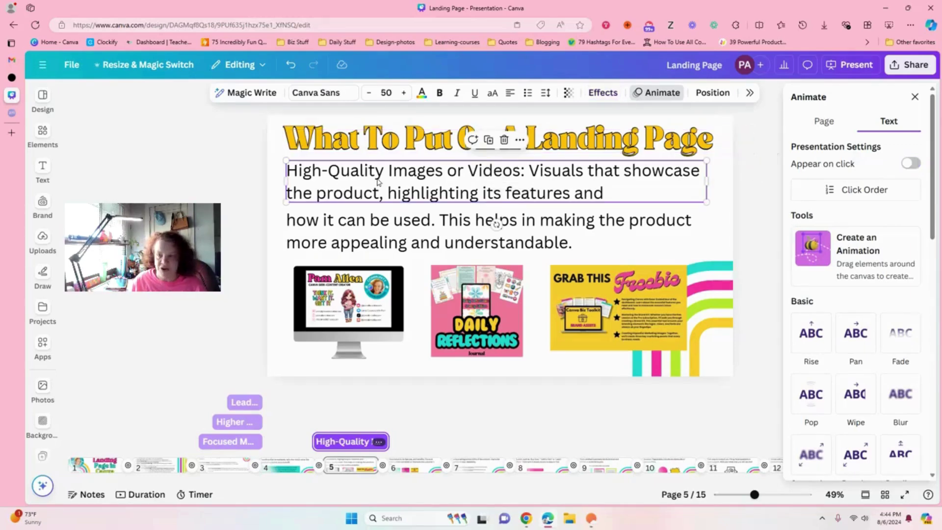
click(910, 163)
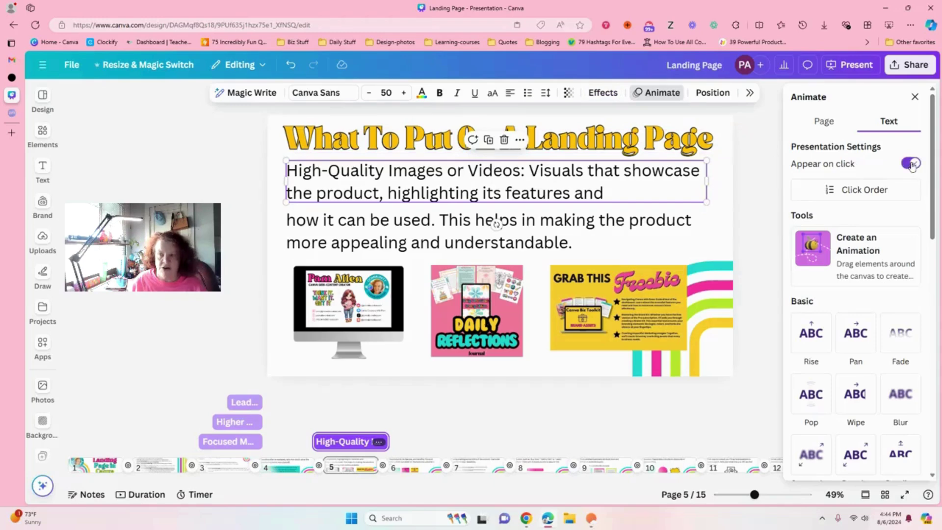
click(385, 219)
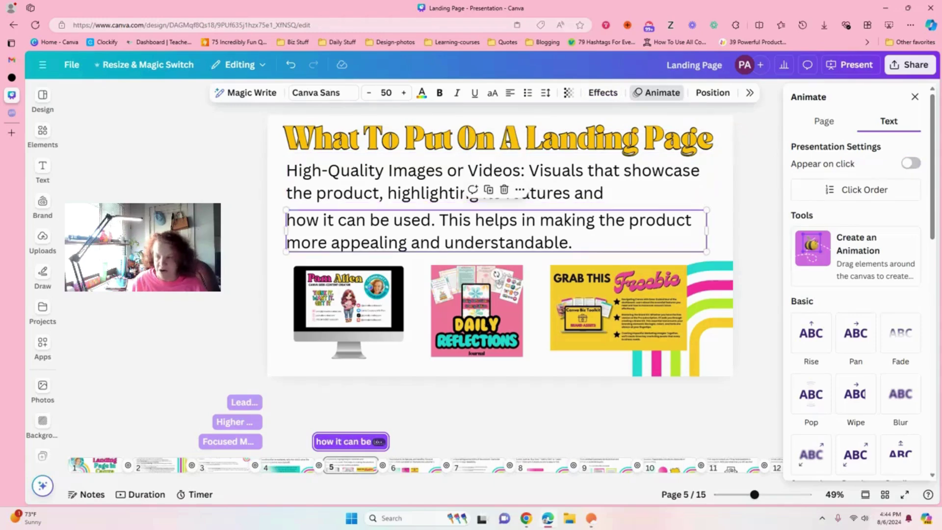
click(911, 163)
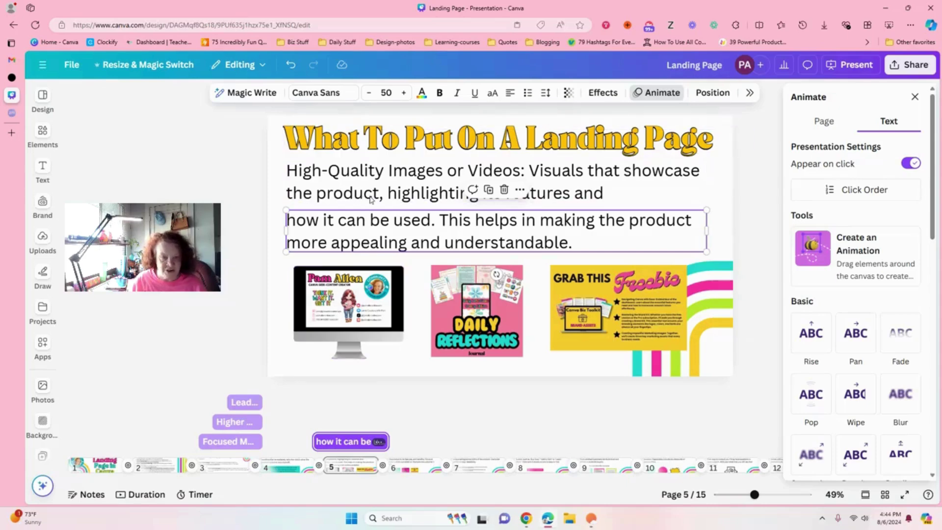
click(348, 304)
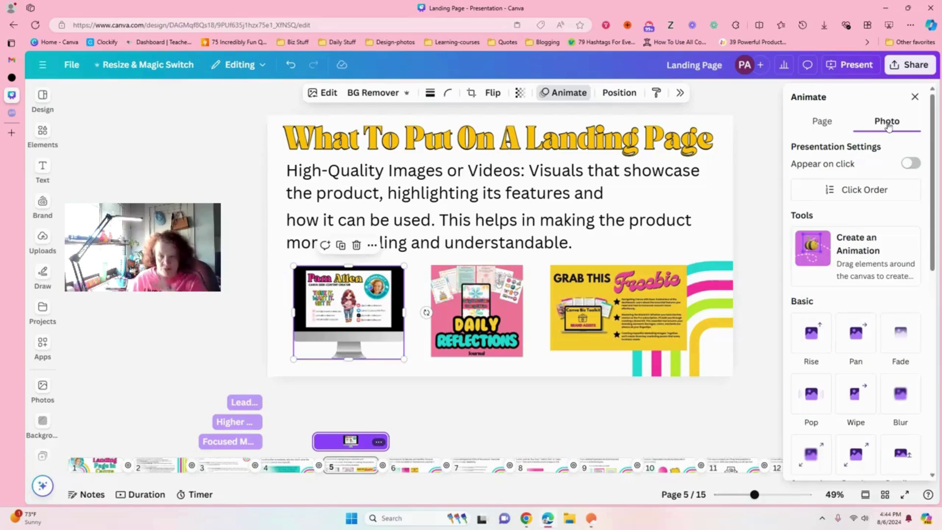
Step: Set the monitor, Daily Reflections and Freebie images and rainbow to Appear on click, then check click order
click(910, 165)
click(446, 308)
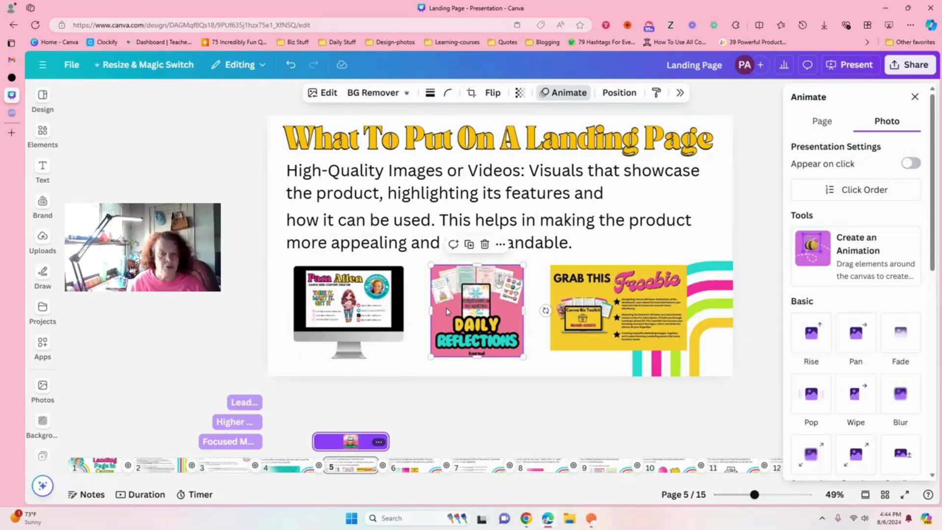
click(910, 164)
click(618, 307)
click(910, 163)
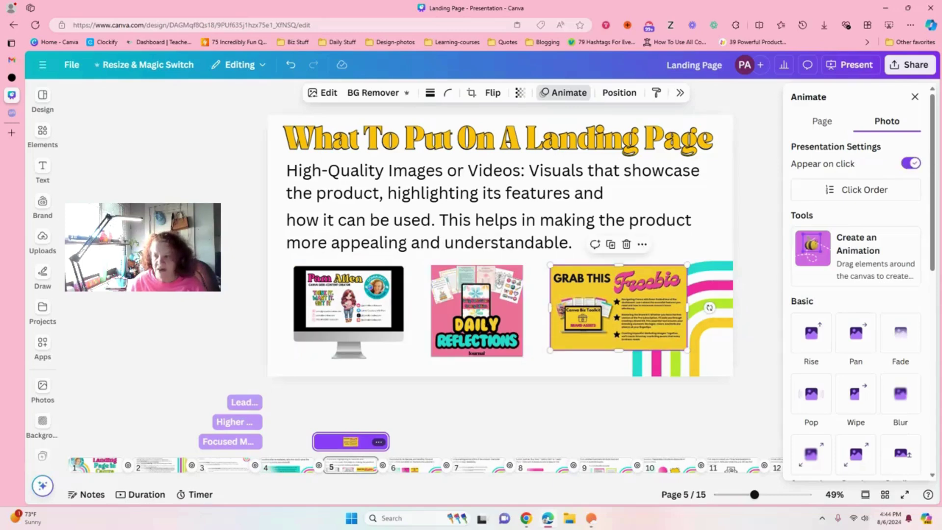
click(705, 278)
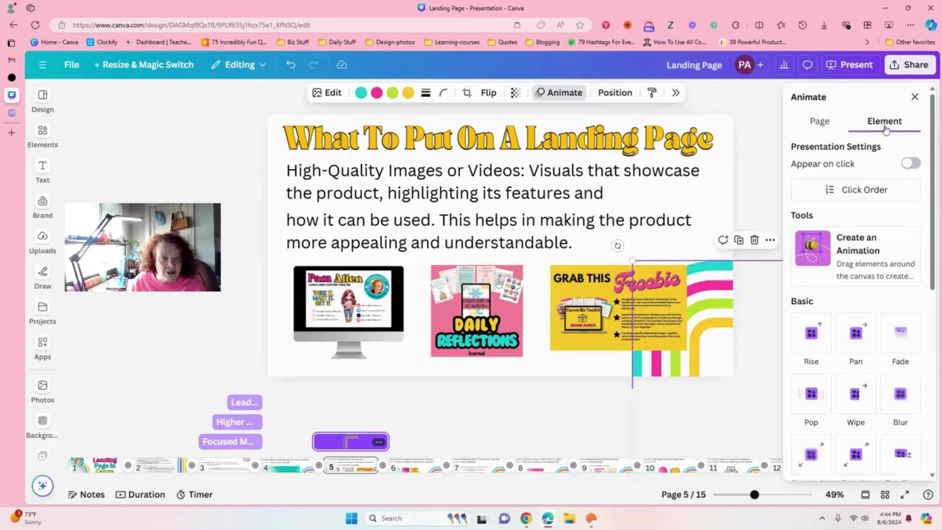
click(910, 163)
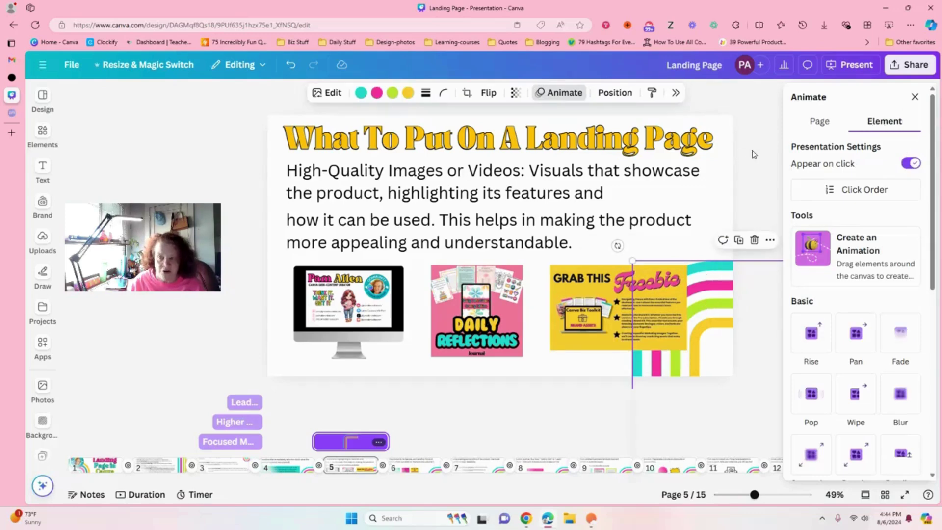
click(848, 191)
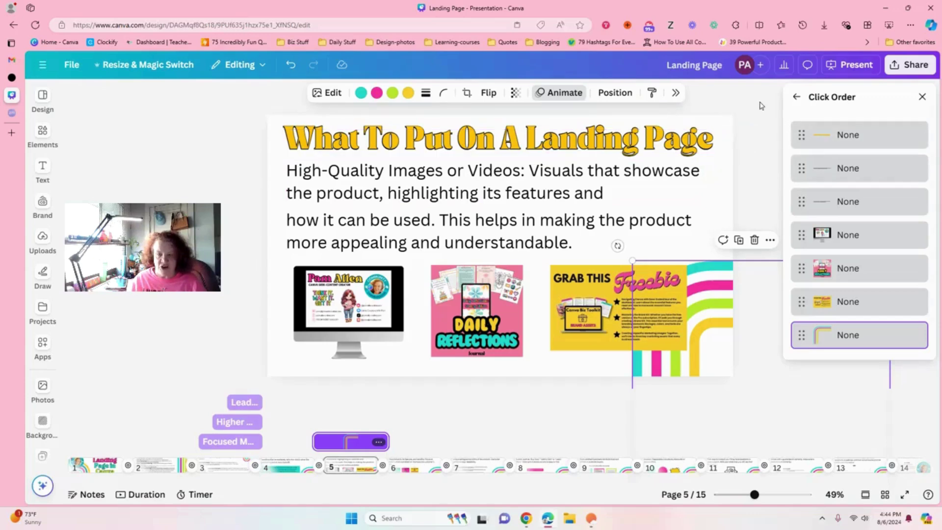
click(922, 96)
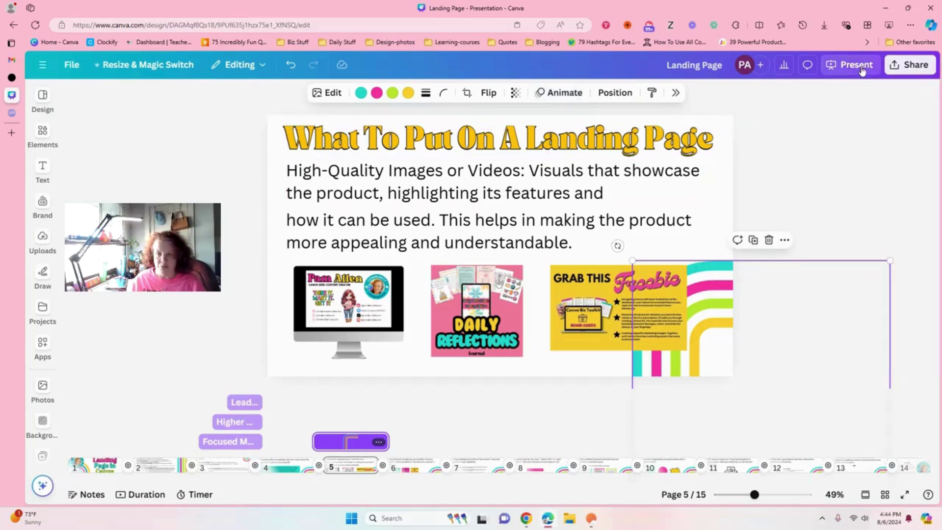